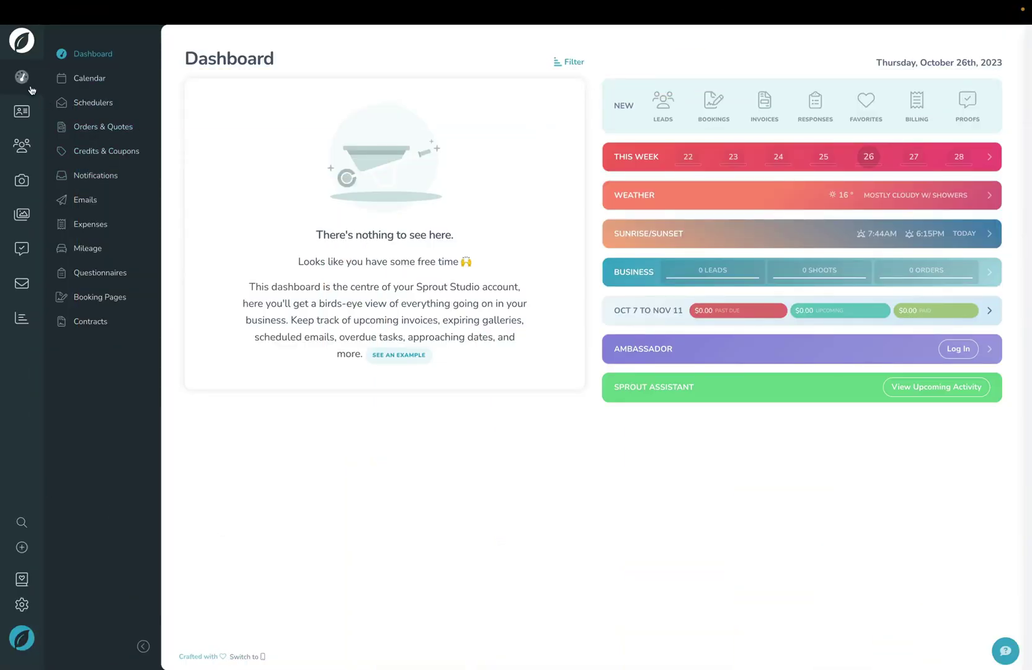
From Schedulers, add a new scheduler and rename 'Untitled scheduler' to 'Phone Meet-and-Greet'
left_click(79, 104)
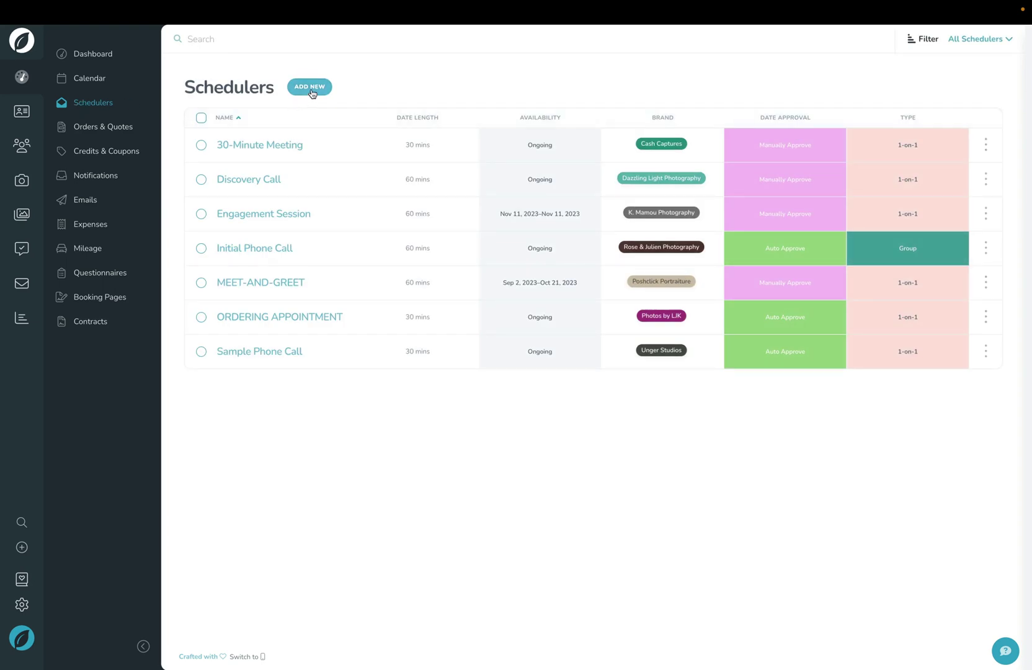
left_click(310, 87)
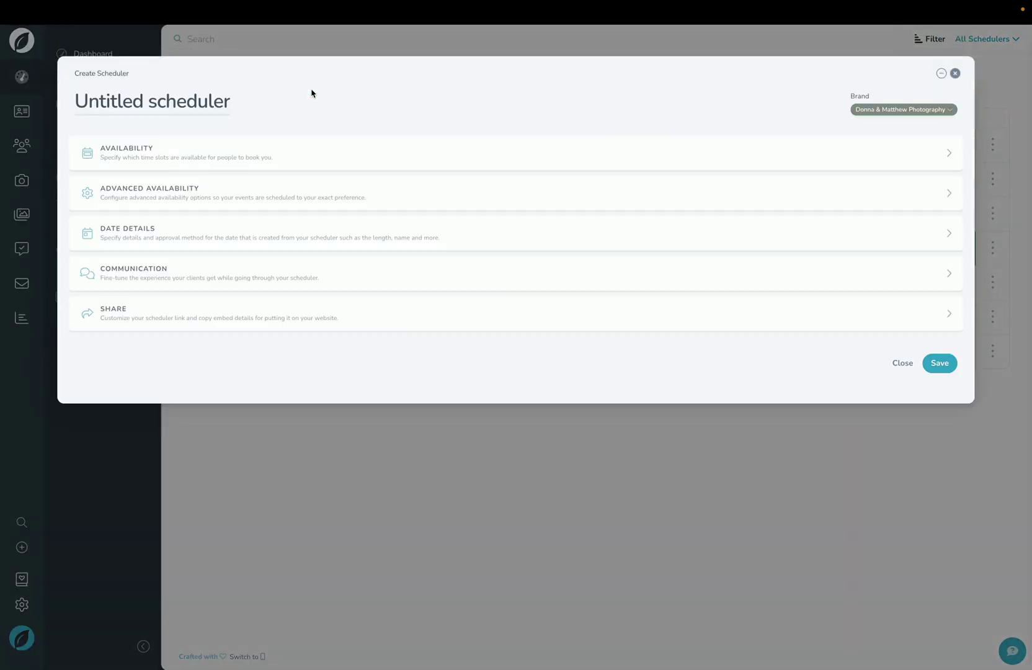
left_click(132, 101)
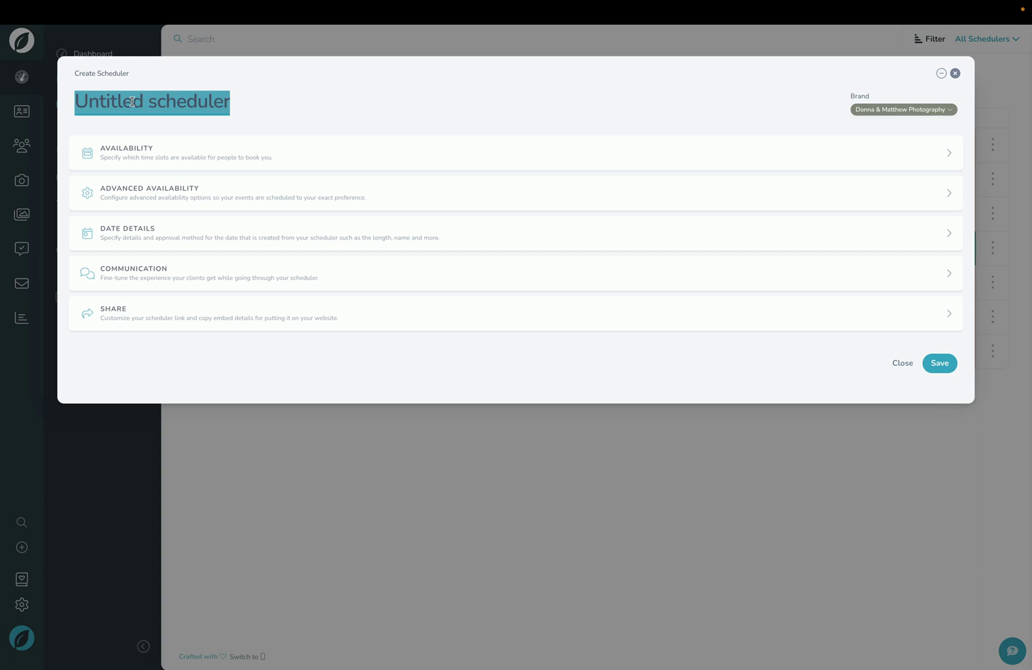
type("Phone Meet-and")
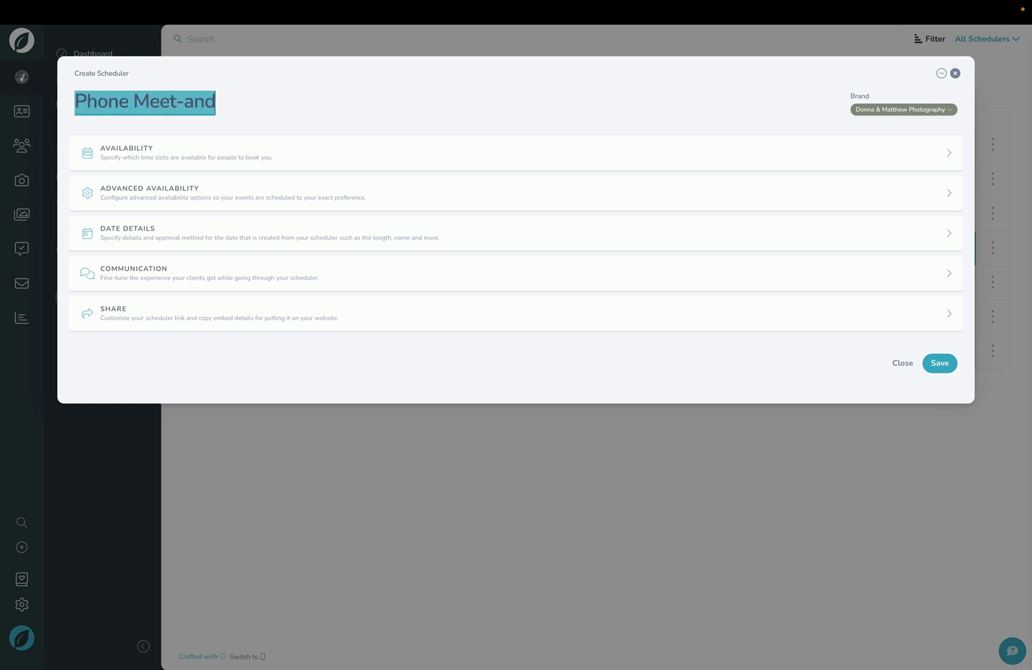
type("-Greet")
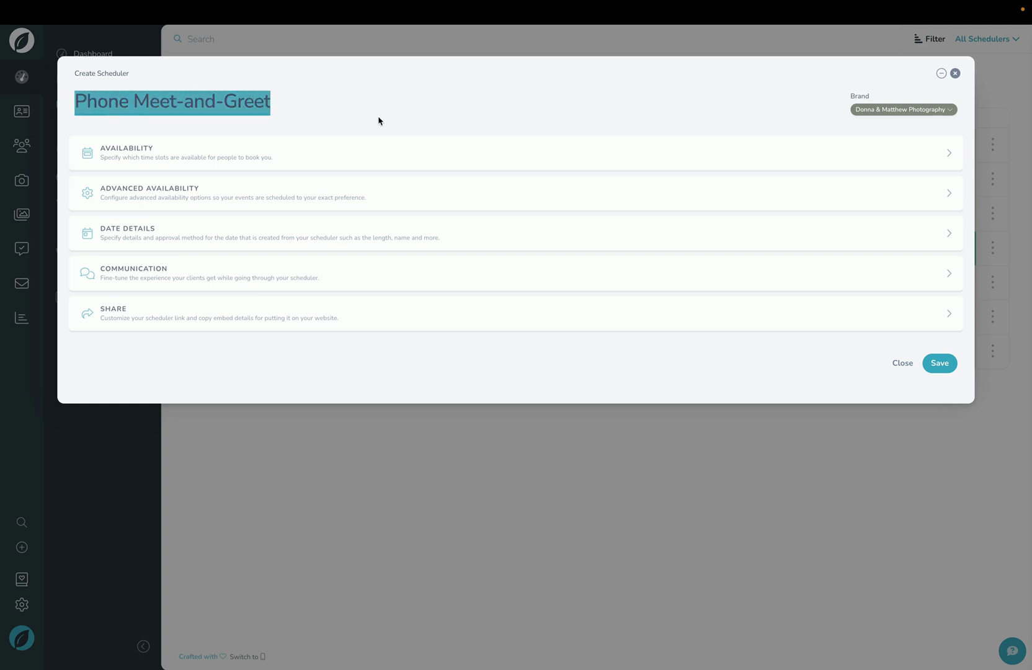
Add a 10:00 AM–2:00 PM slot from October 30, repeating Mondays, Wednesdays and Thursdays
left_click(140, 157)
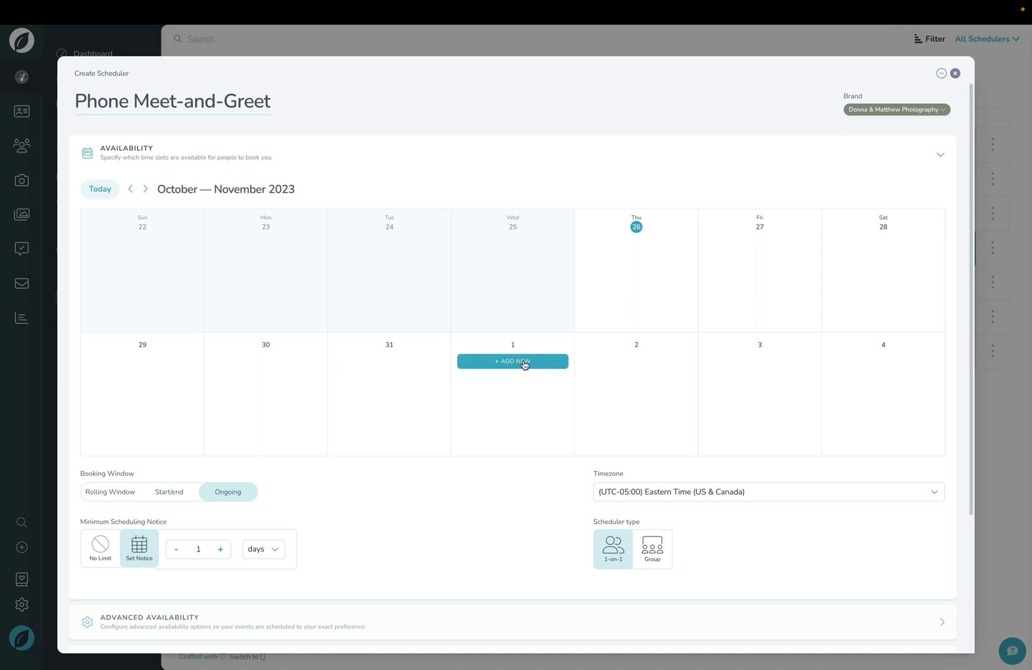
mouse_move(350, 365)
left_click(263, 362)
left_click(204, 418)
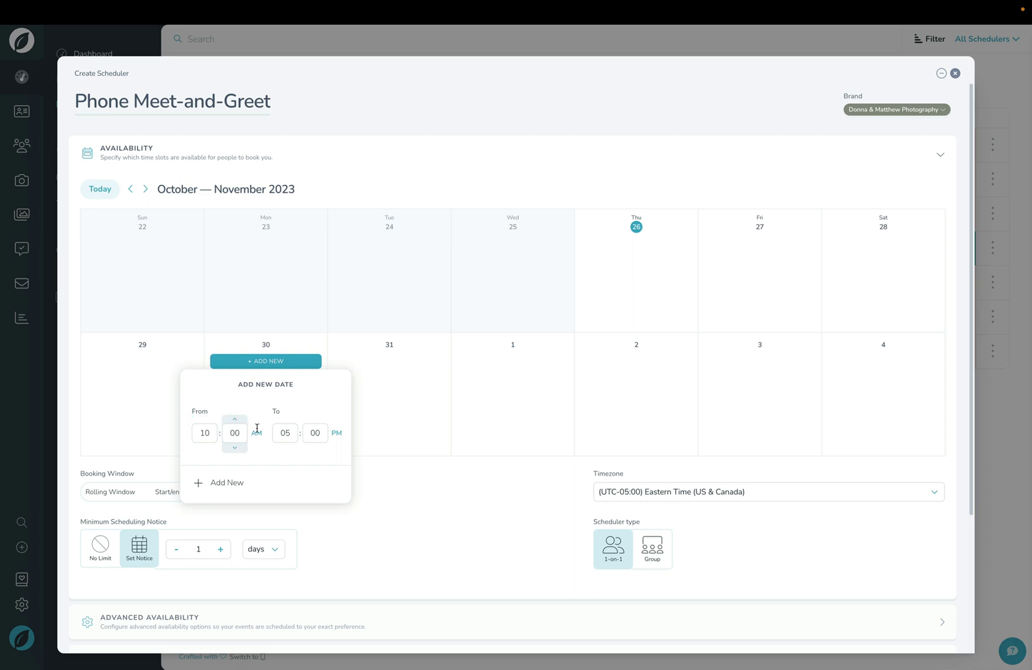
left_click(285, 448)
left_click(285, 447)
left_click(285, 447)
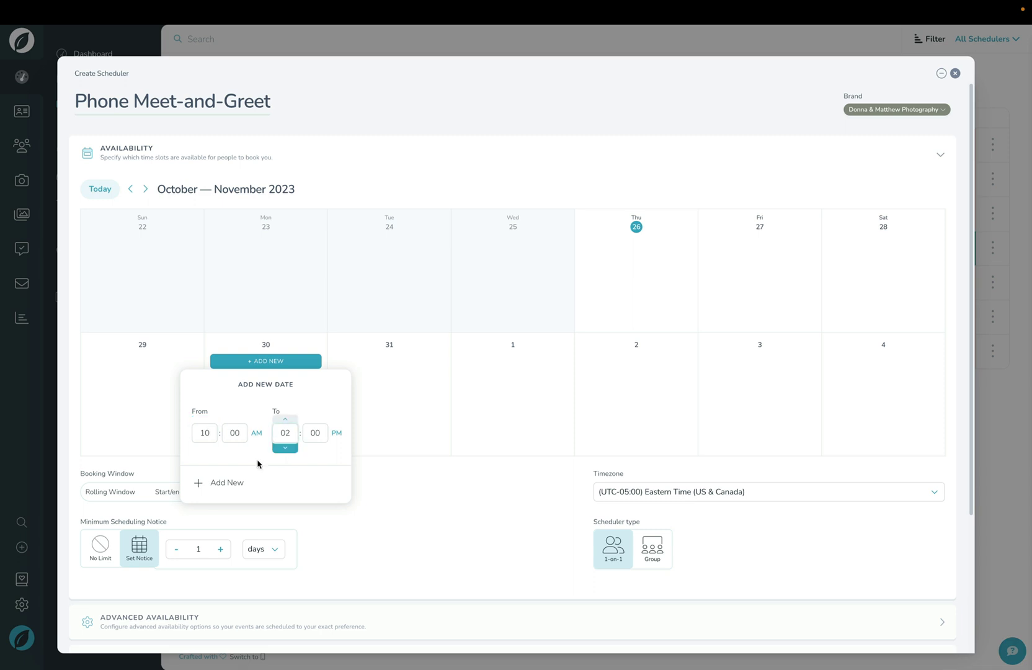
left_click(231, 484)
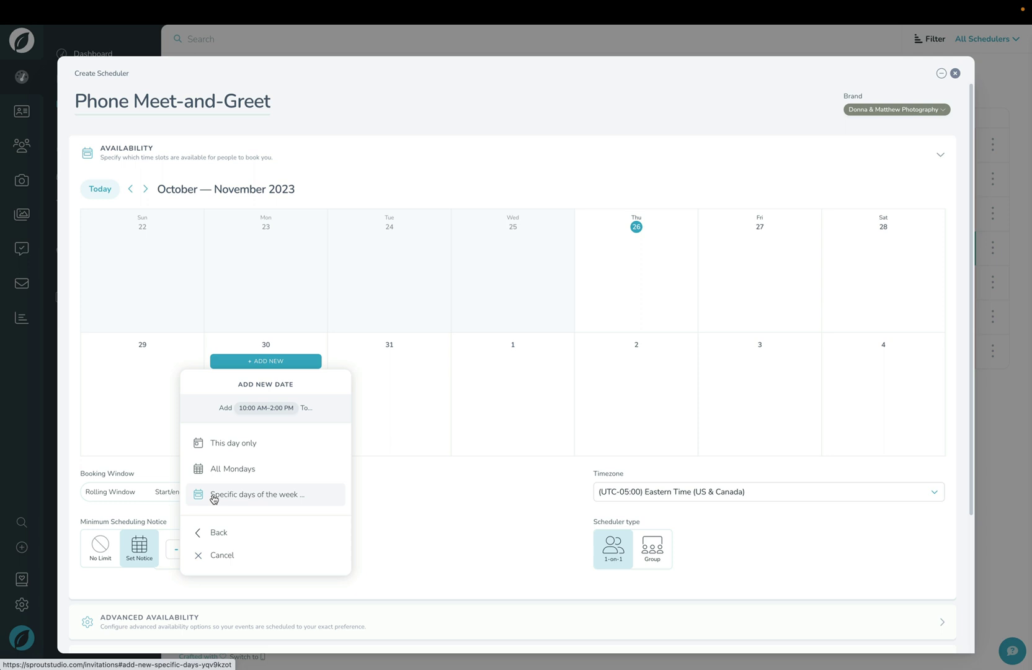
left_click(289, 497)
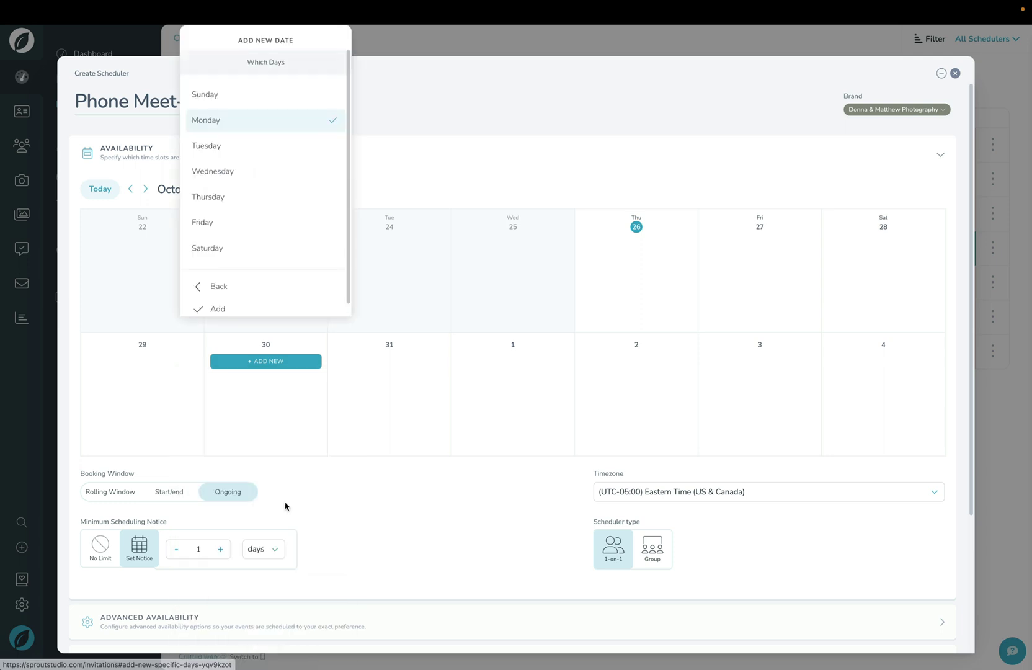
left_click(225, 313)
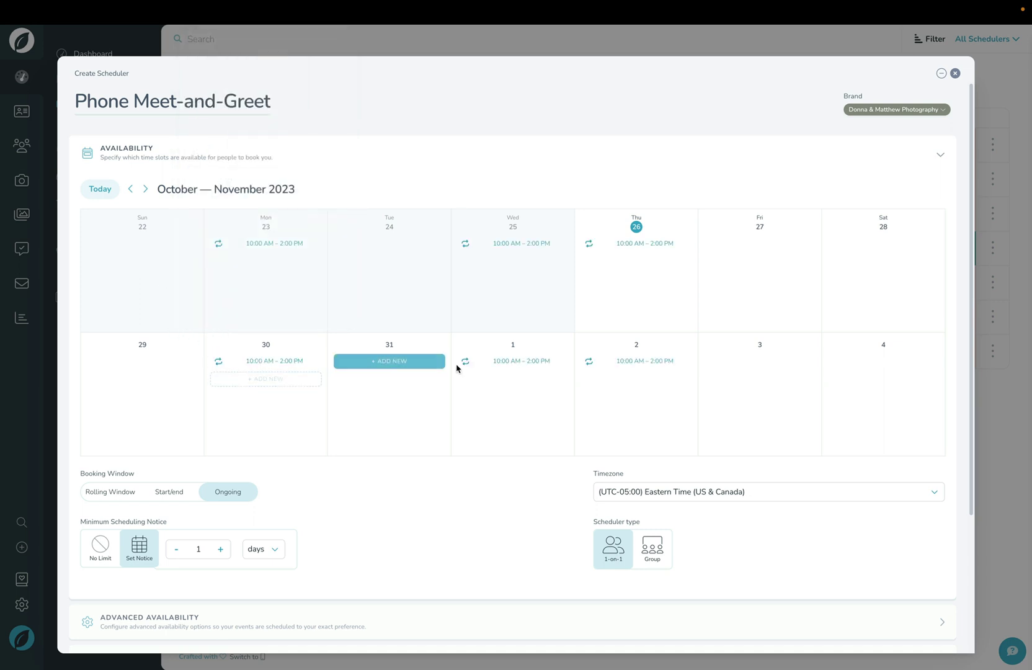
In the next two weeks, delete the November 8 slot for that day only
left_click(147, 191)
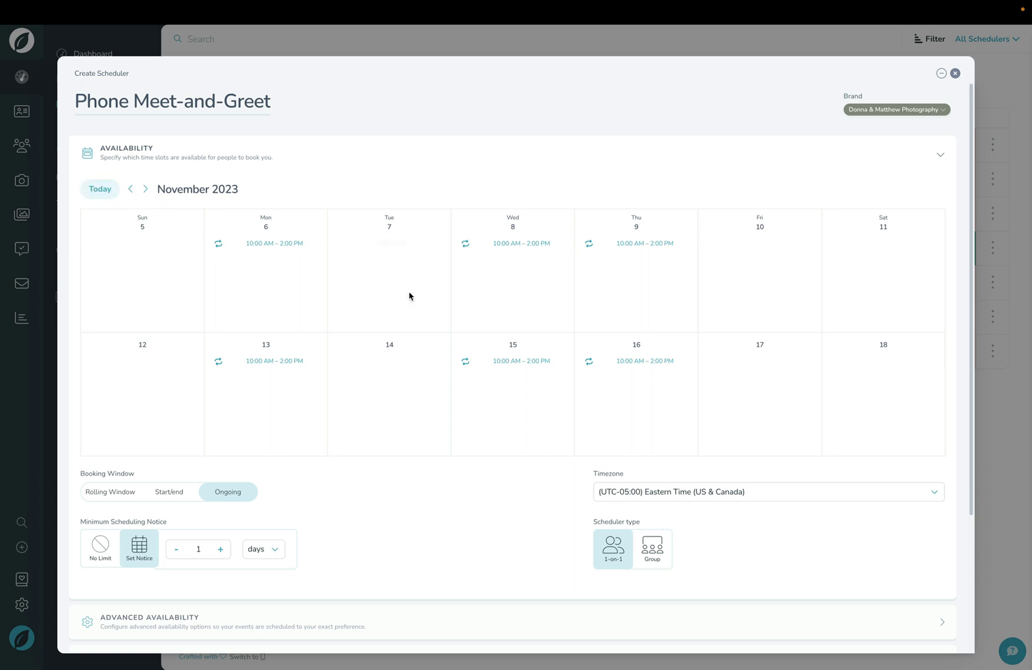
left_click(491, 246)
left_click(477, 390)
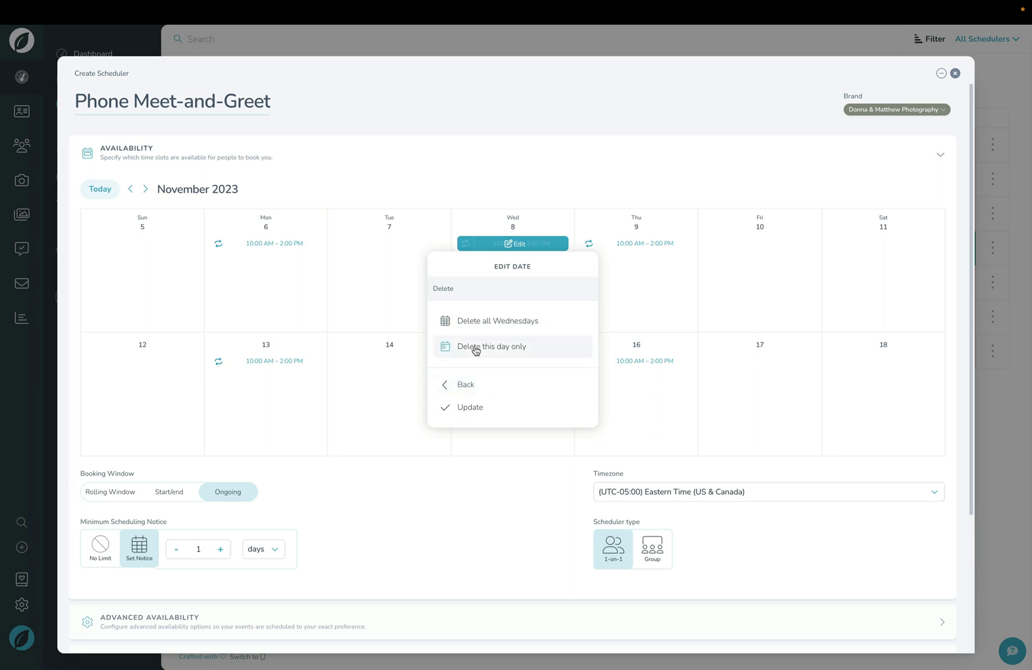
left_click(475, 348)
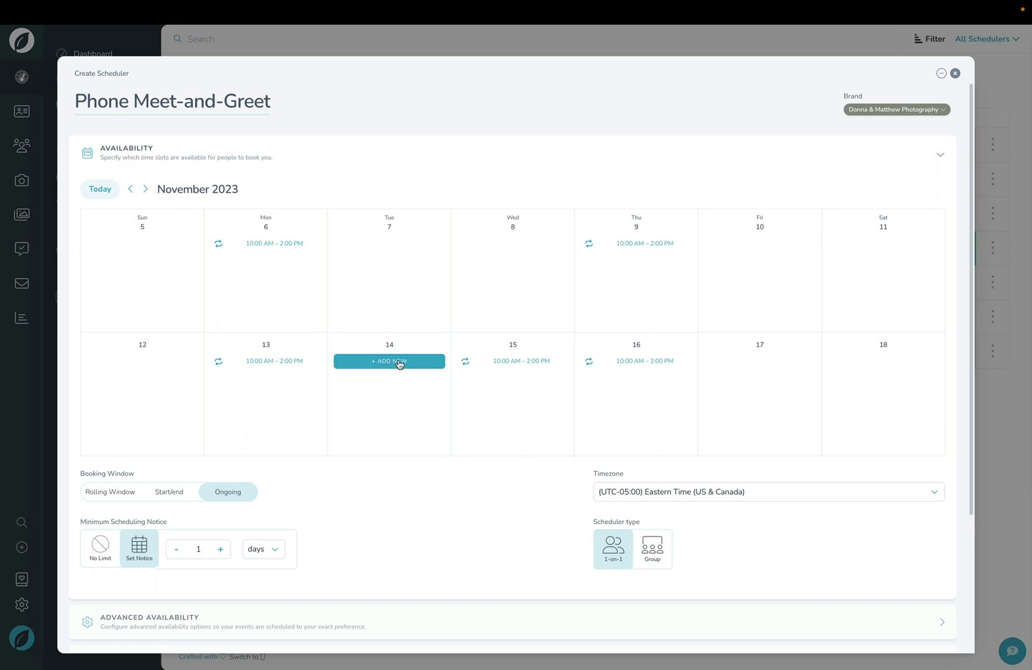
Add an 8:00 AM–2:00 PM slot from November 14, repeating every Tuesday
left_click(398, 361)
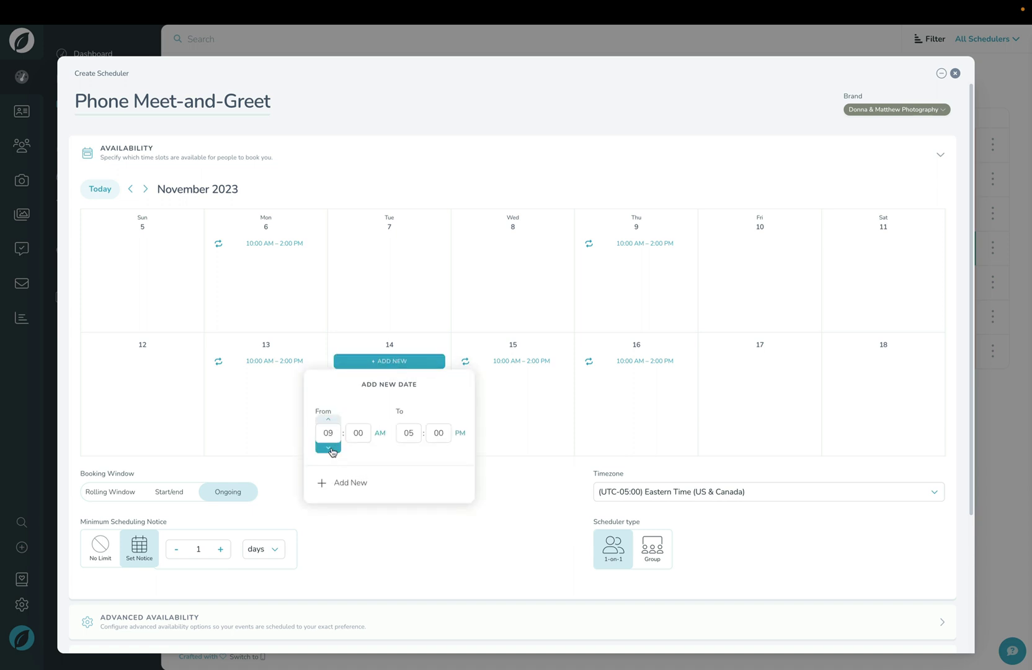
left_click(409, 448)
left_click(409, 448)
left_click(409, 448)
left_click(364, 483)
left_click(361, 470)
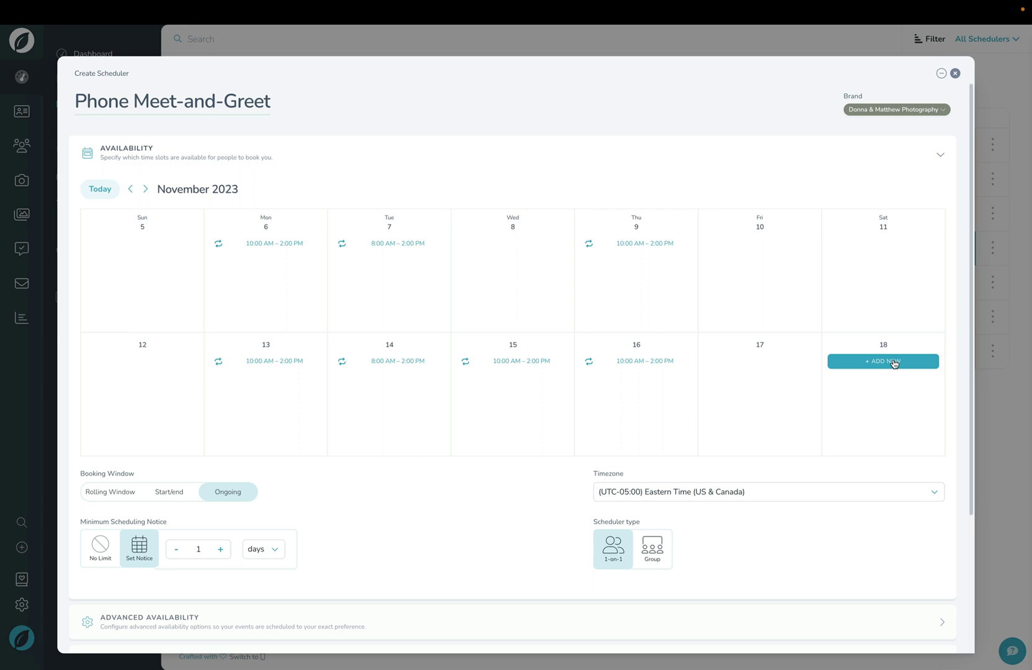
Add a one-off 9:00 AM–3:00 PM slot on November 18 only
left_click(894, 363)
mouse_move(833, 423)
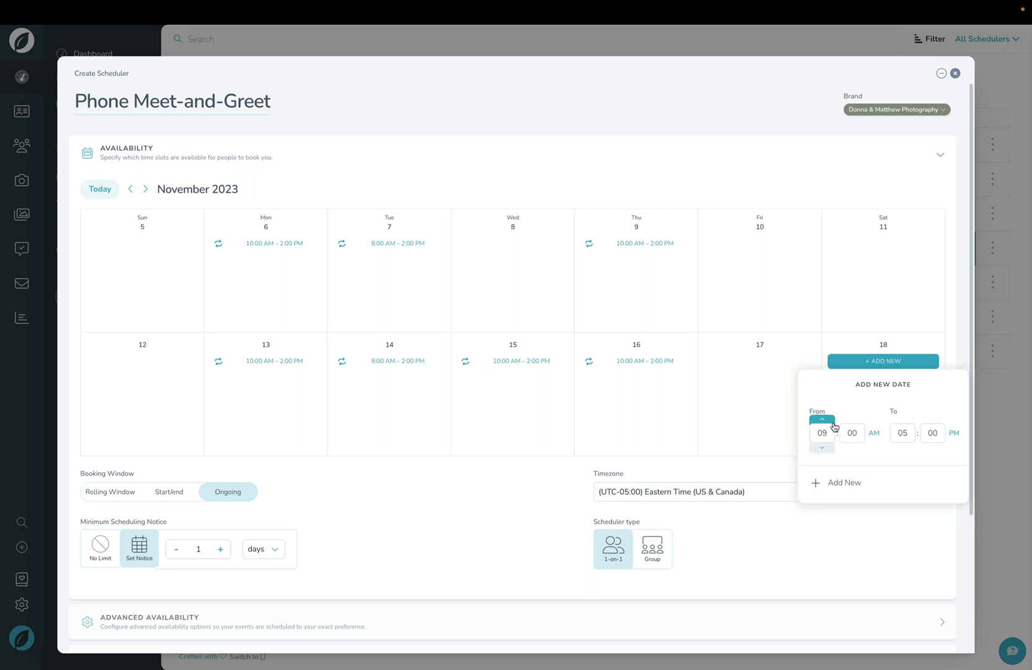
double_click(902, 447)
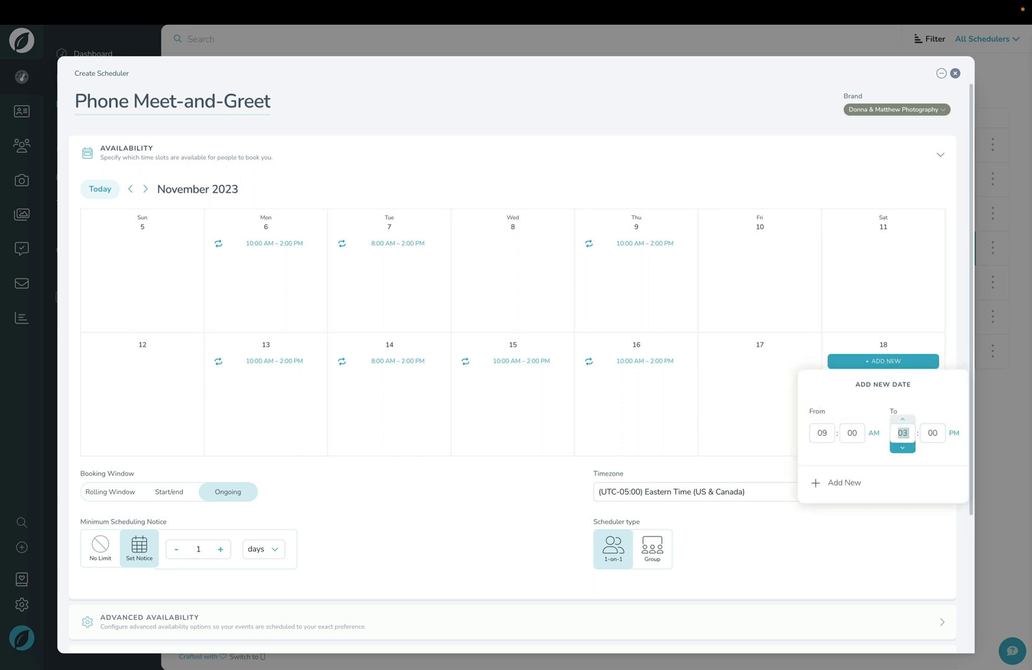
left_click(869, 483)
left_click(847, 444)
scroll(387, 511, "down", 2)
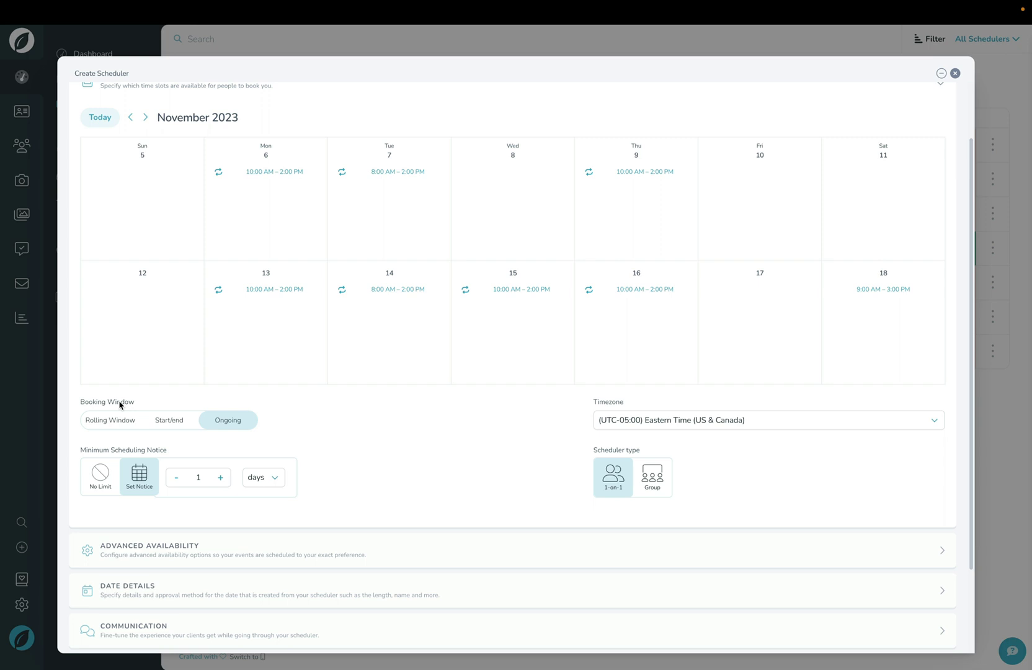
Set the booking window to a rolling window of 4 weeks
left_click(109, 422)
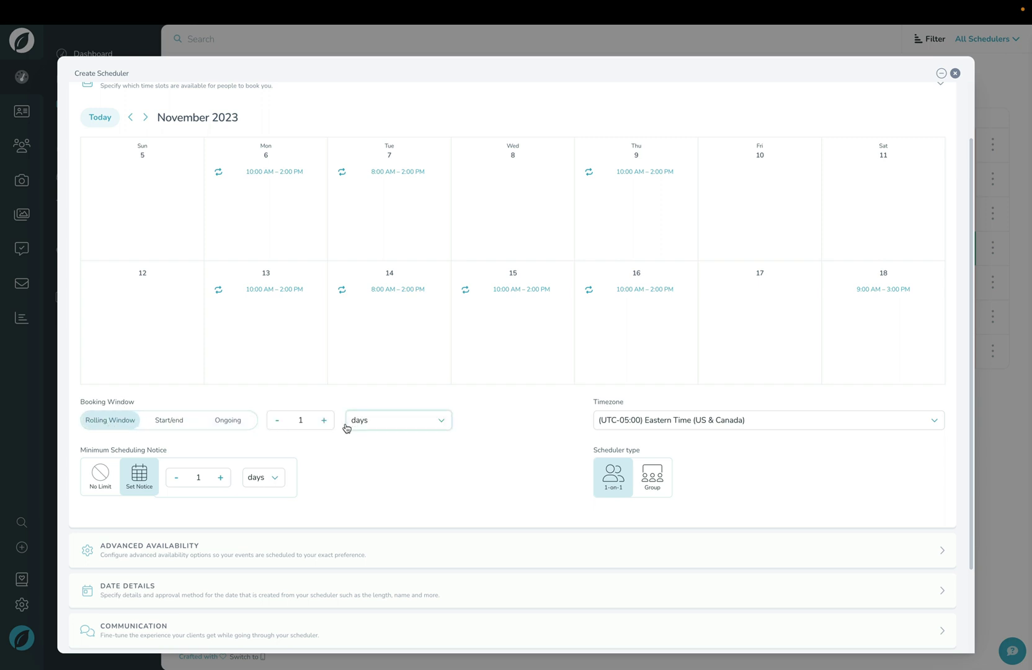
left_click(377, 426)
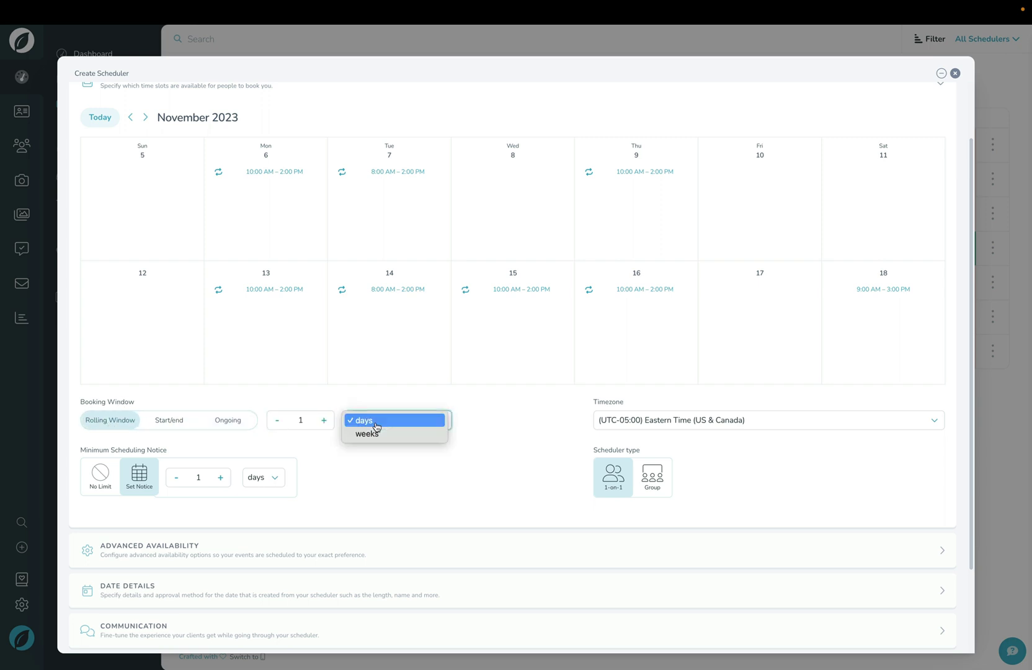
left_click(366, 456)
left_click(168, 424)
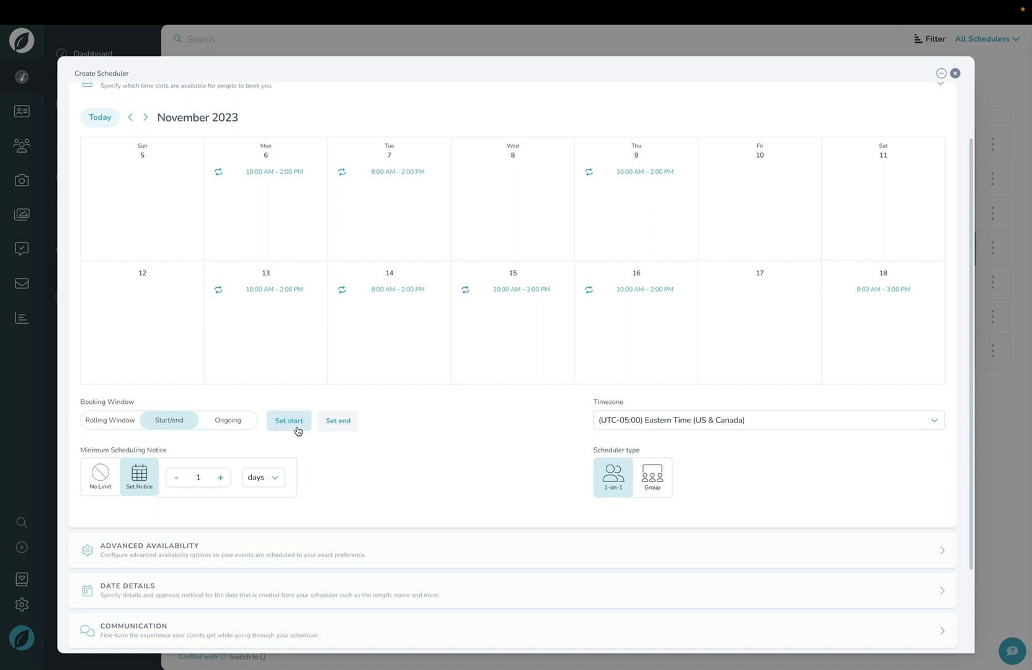
left_click(246, 422)
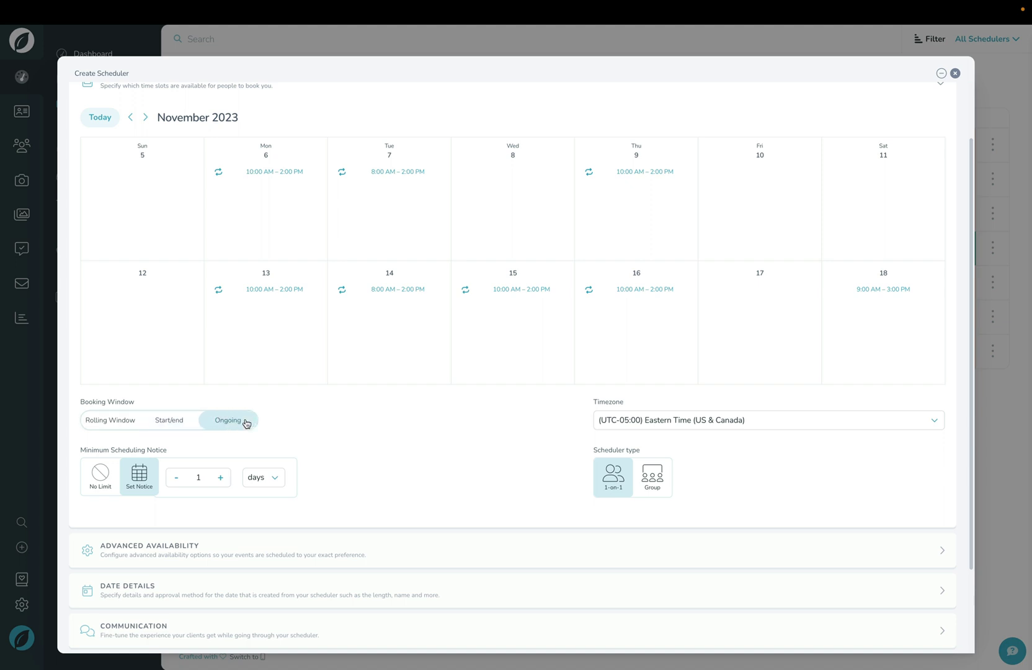
left_click(123, 425)
left_click(362, 420)
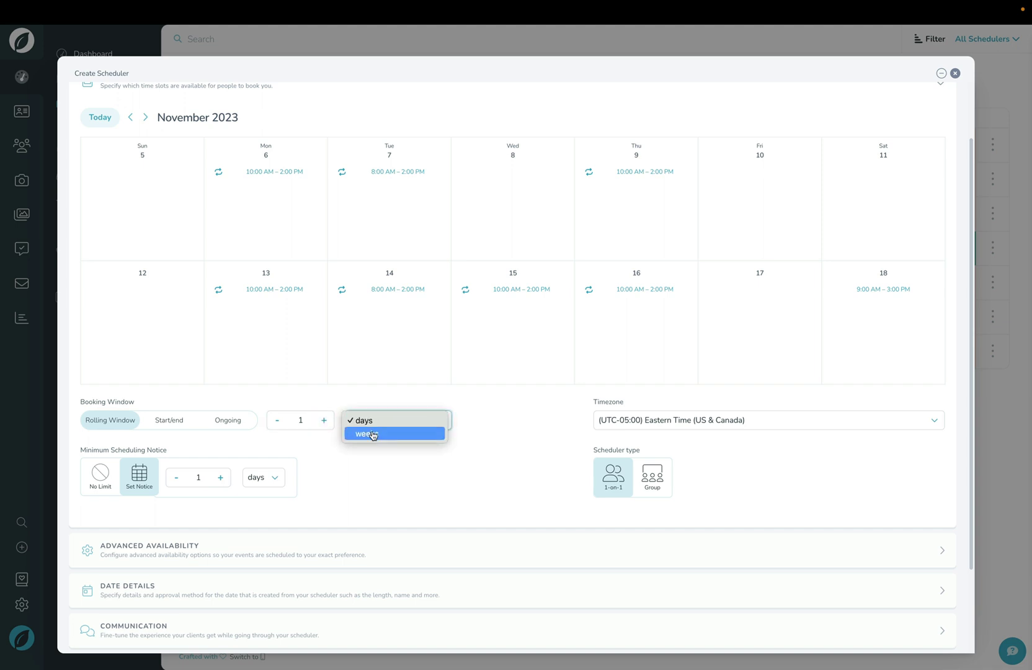
left_click(367, 431)
left_click(326, 421)
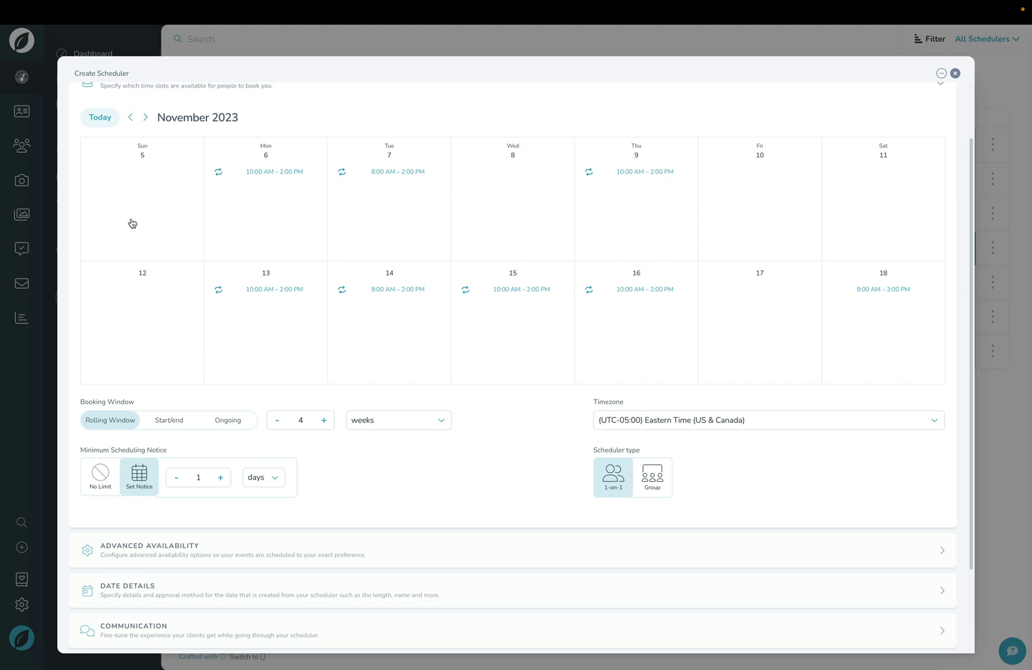
Require a minimum scheduling notice of 4 days
left_click(106, 484)
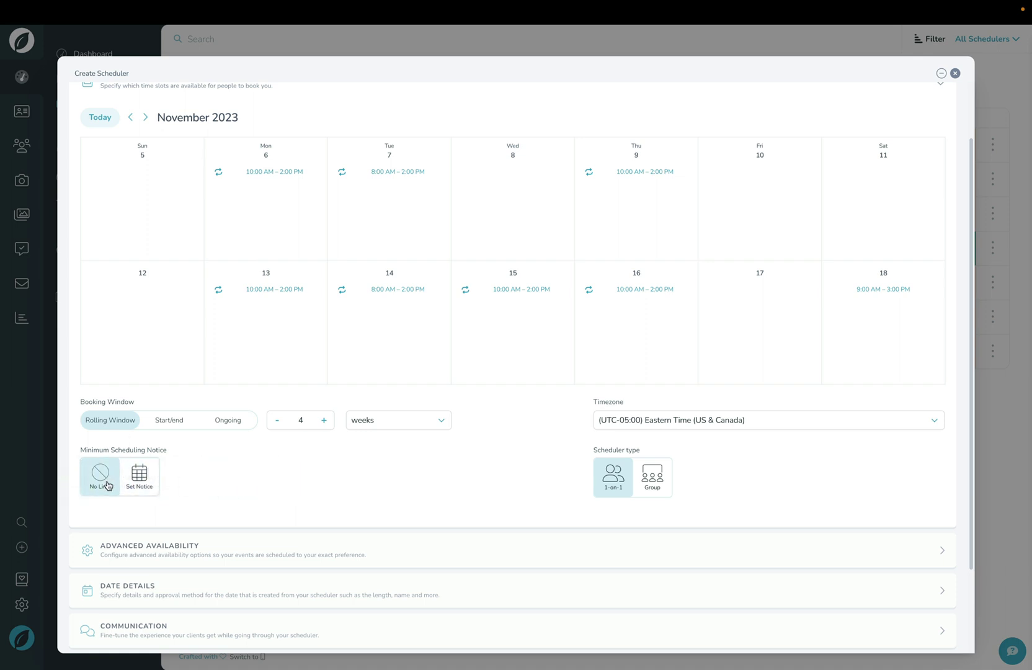
left_click(137, 485)
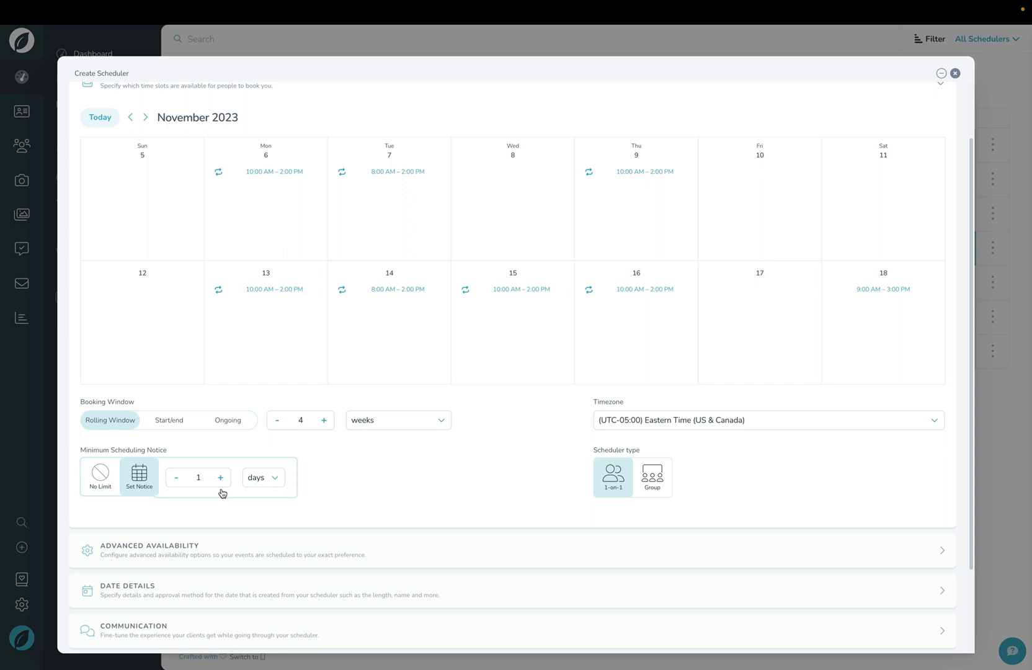
left_click(373, 484)
scroll(327, 488, "down", 2)
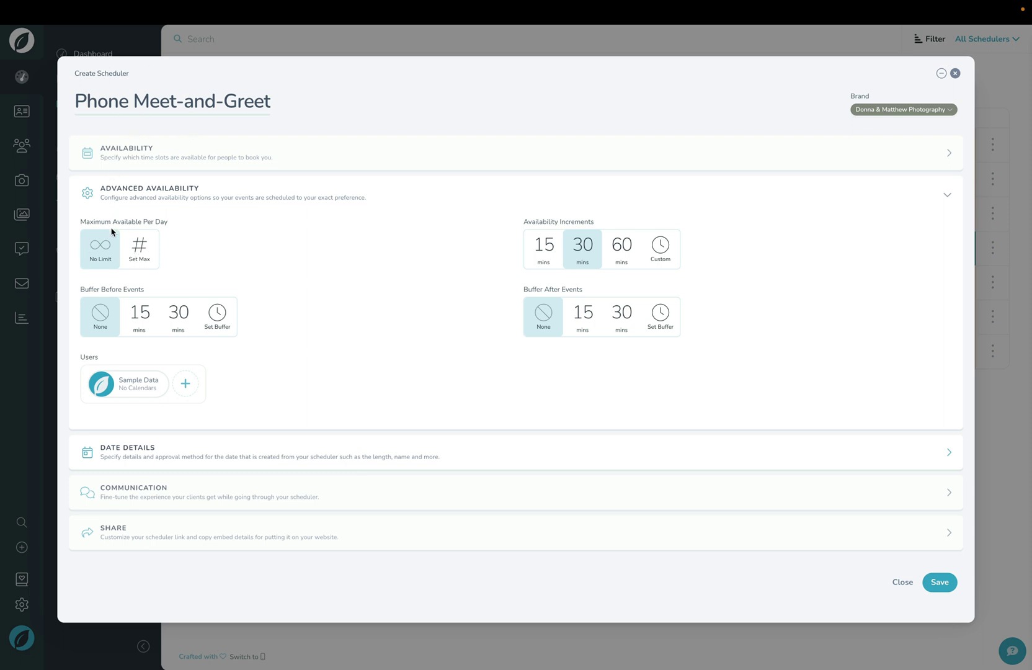
Cap bookings at 3 per day, keep 30-minute increments, and add 15-minute buffers before and after
left_click(138, 248)
left_click(253, 248)
left_click(254, 248)
left_click(339, 261)
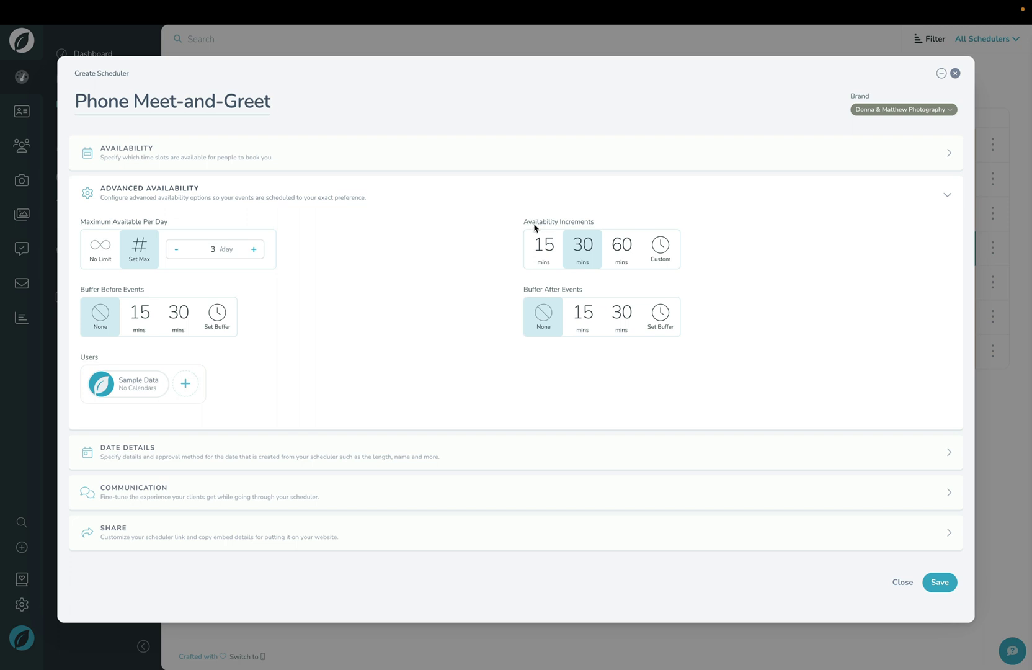
left_click(547, 252)
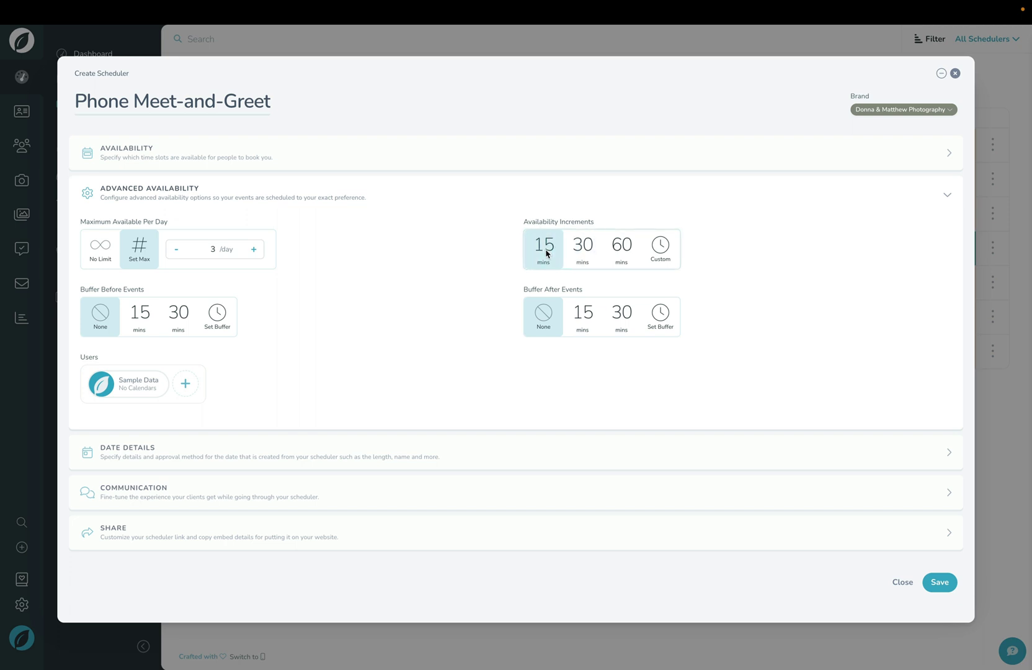
left_click(594, 261)
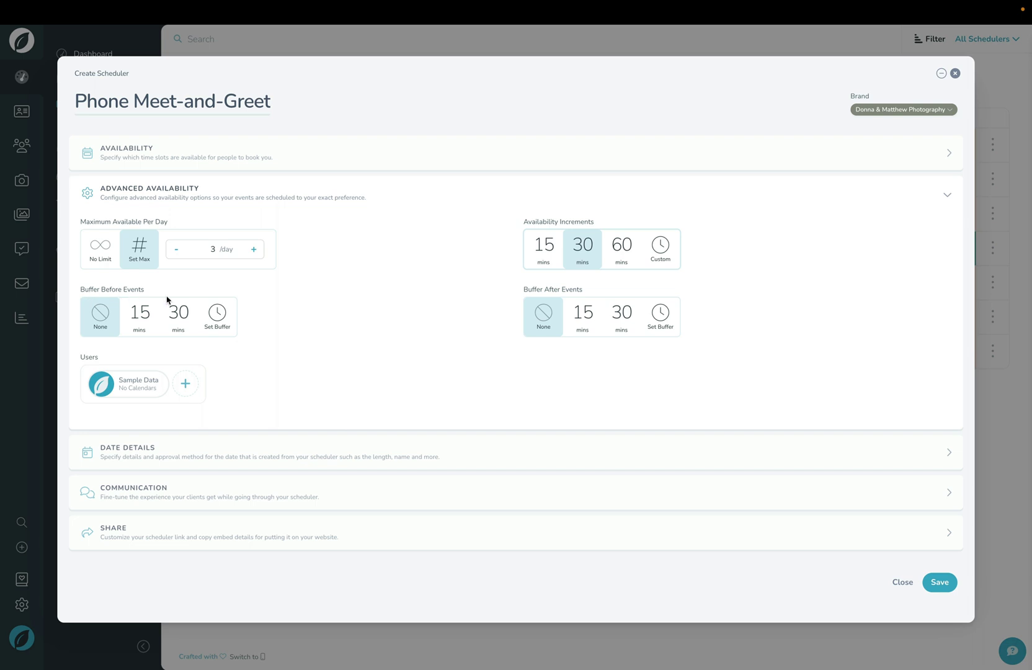
left_click(138, 314)
left_click(581, 326)
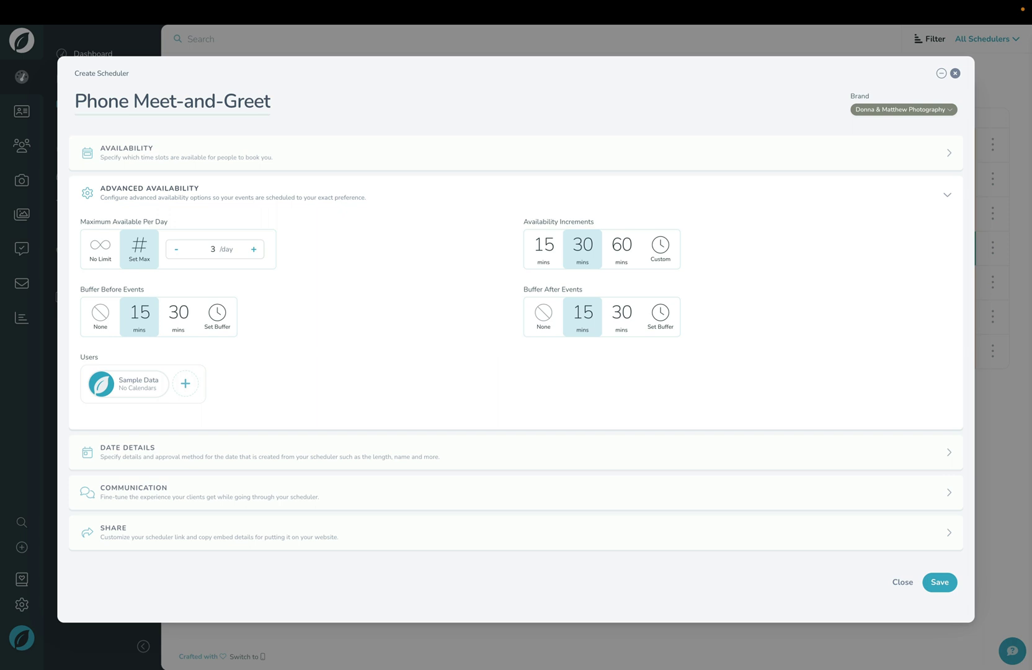
In Date Details, keep bookings auto-approved and rescheduling allowed
left_click(173, 452)
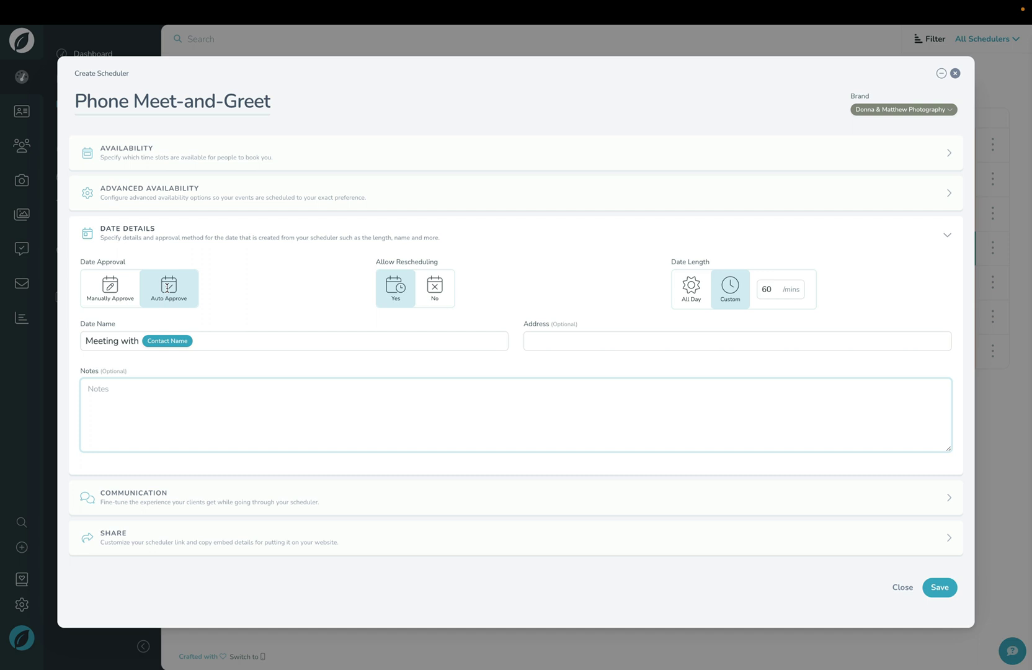
left_click(118, 292)
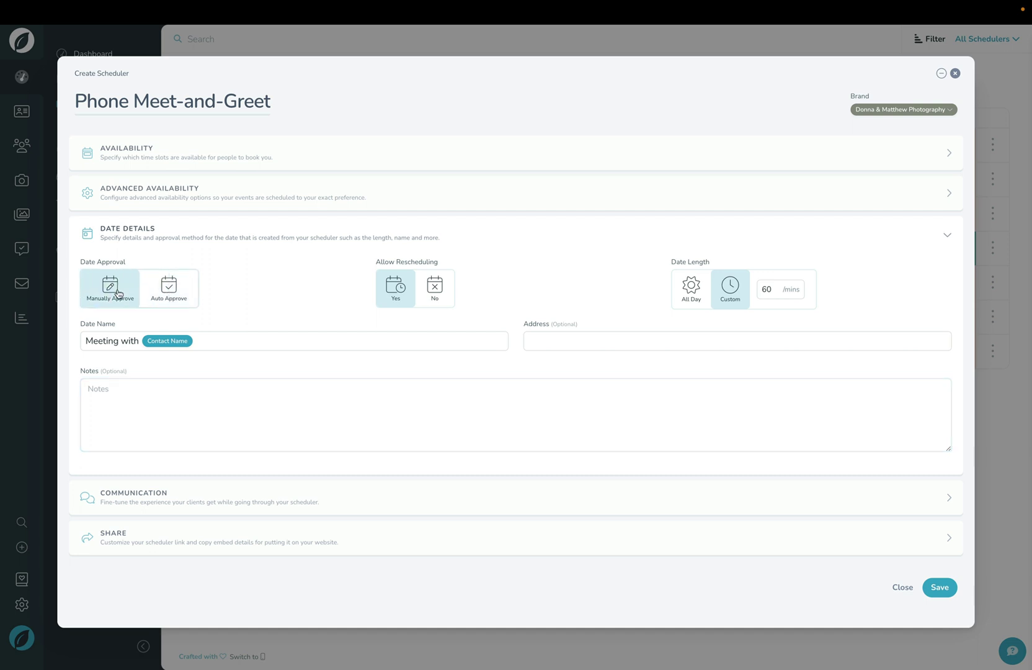
left_click(166, 293)
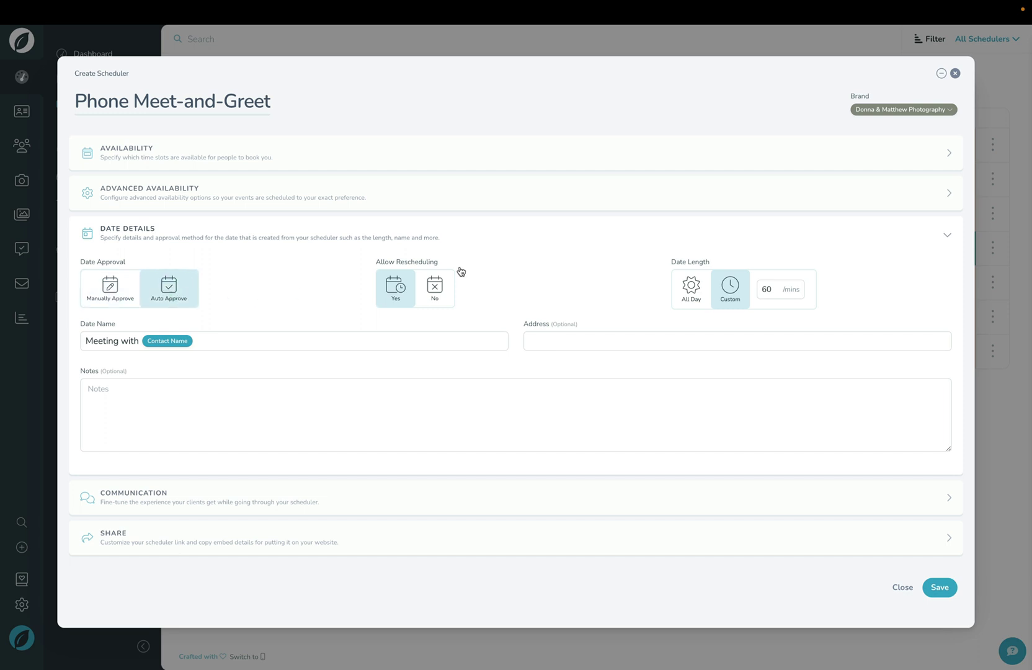
left_click(433, 299)
left_click(396, 298)
Change the date length from 60 to 30 minutes, rename the date 'Phone meet-and-greet', and save
double_click(767, 290)
type("30")
left_click(534, 273)
double_click(97, 340)
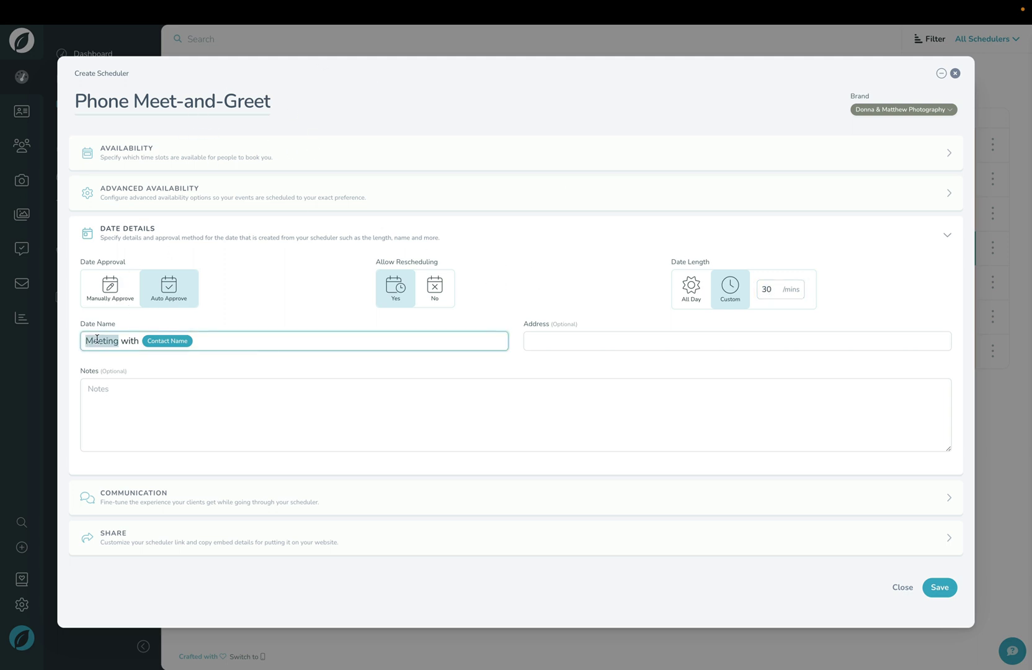
type("Phone meet-and-greet")
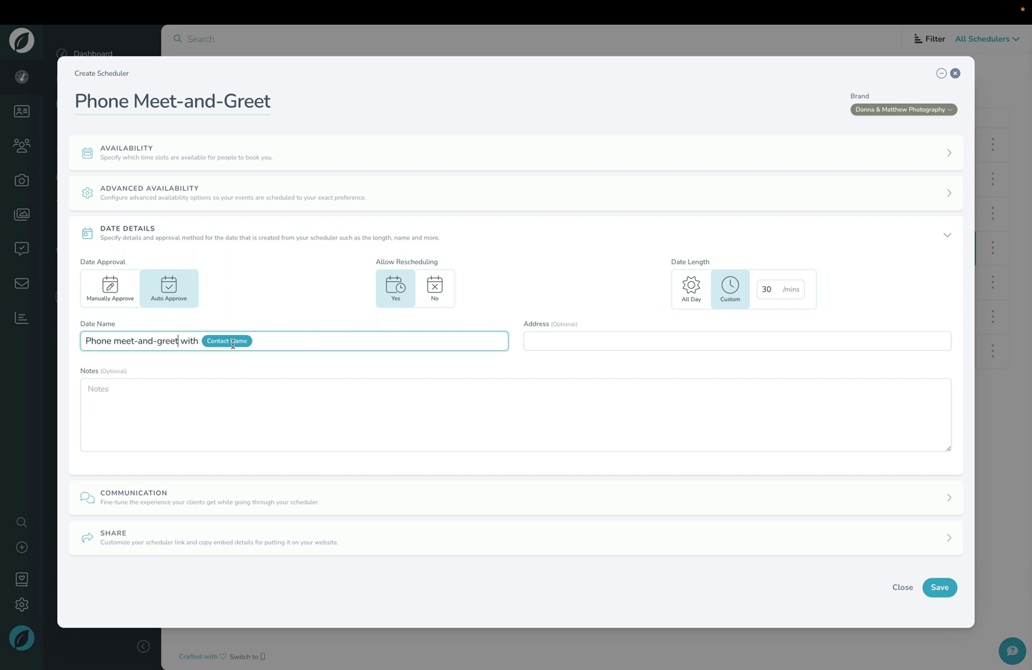
left_click(234, 366)
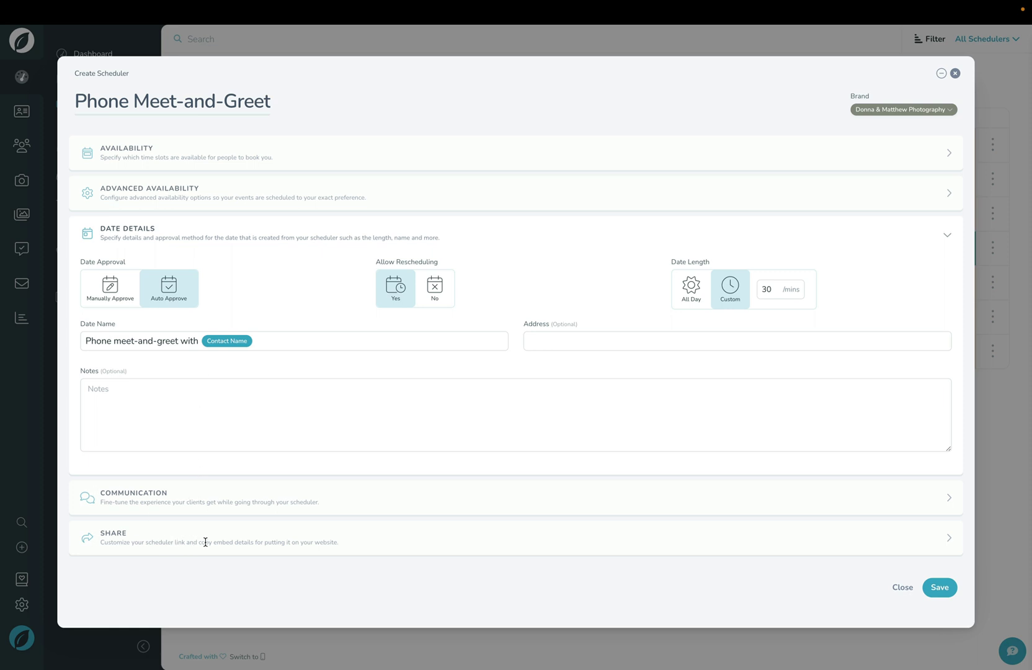
left_click(937, 586)
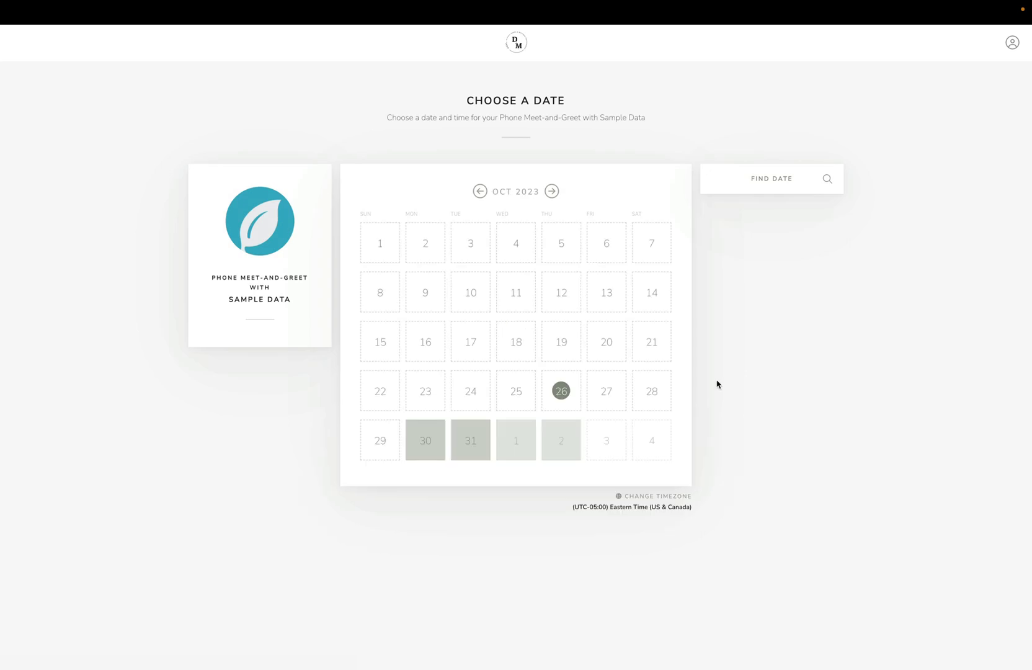
On the public booking page, pick November 6 and the 10:30–11:00 AM slot
left_click(551, 191)
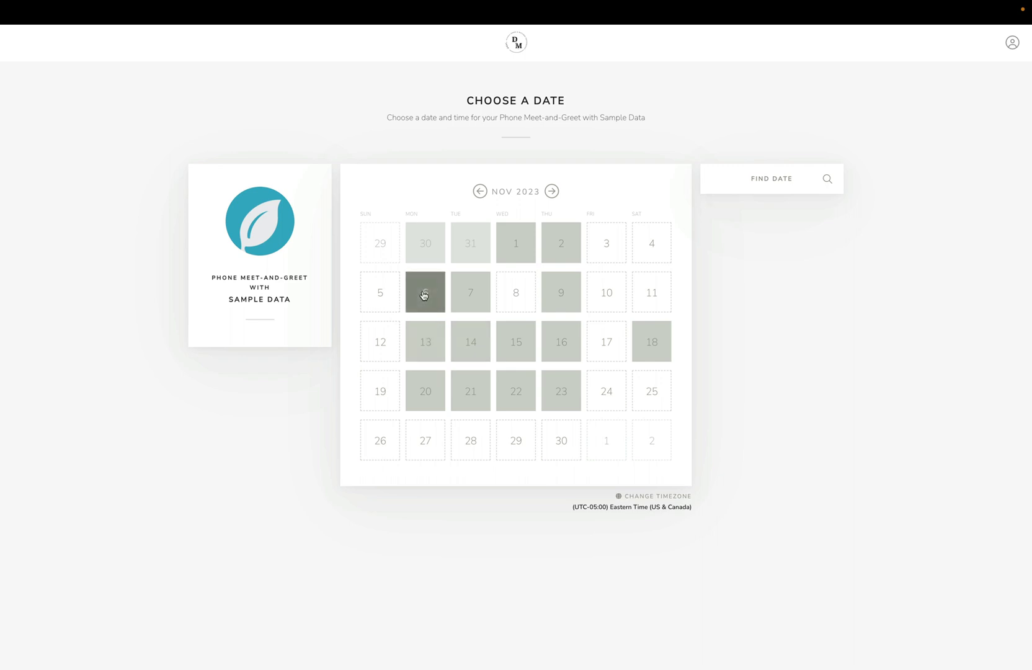
left_click(424, 295)
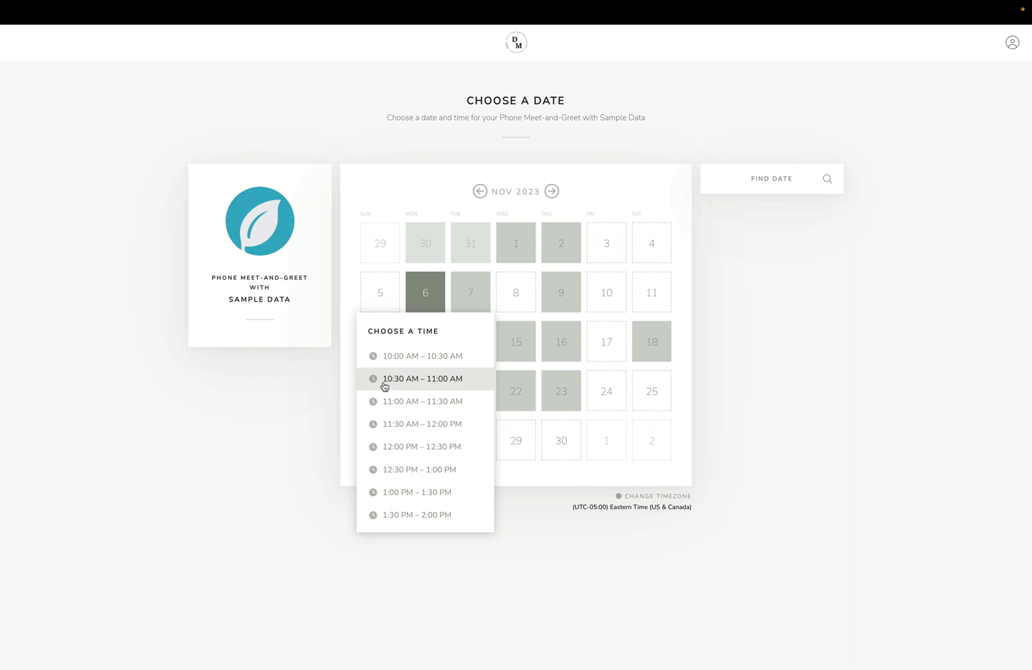
left_click(389, 383)
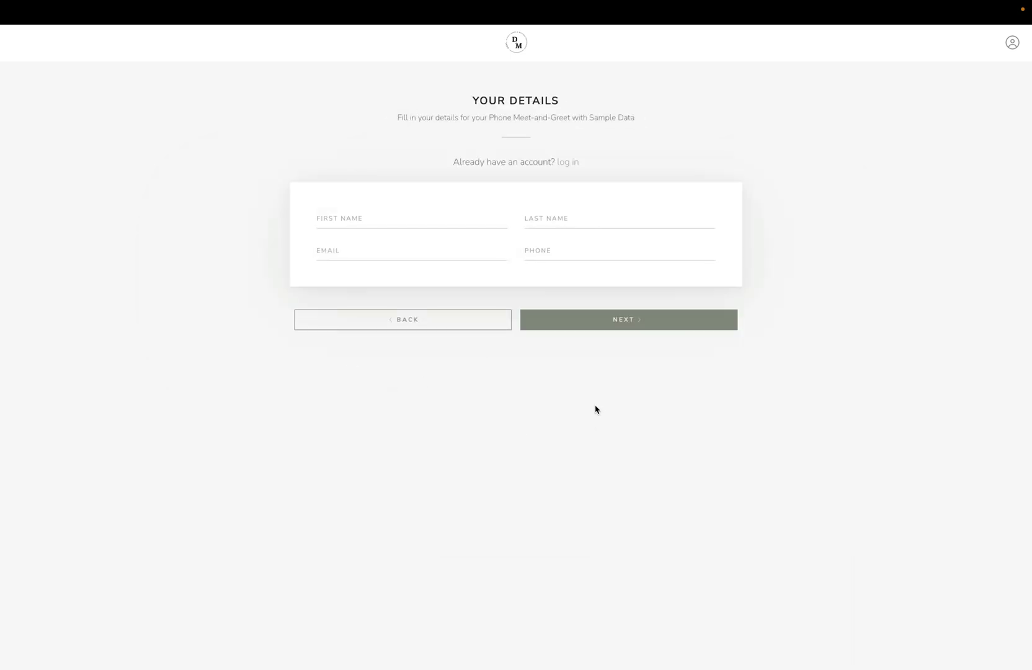